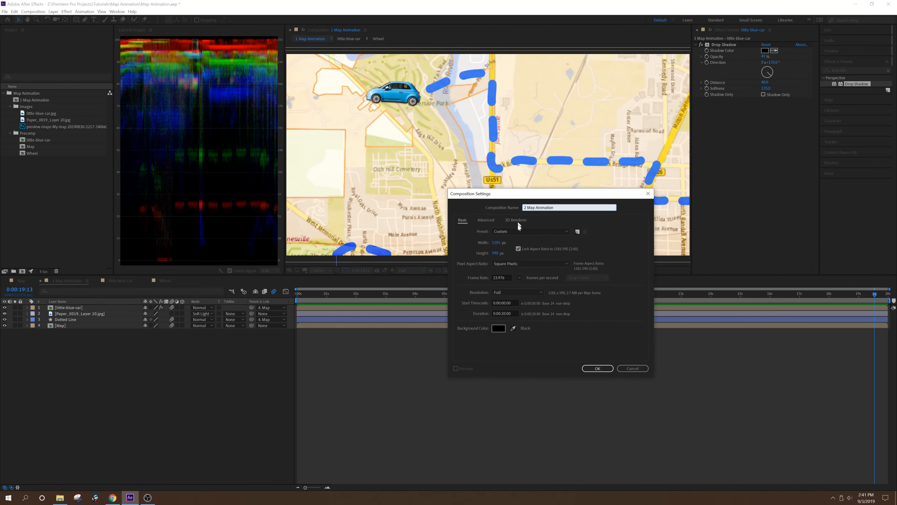
# - Create the composition 2 Map Animation using the UHD 4K 23.976 preset
pyautogui.click(517, 231)
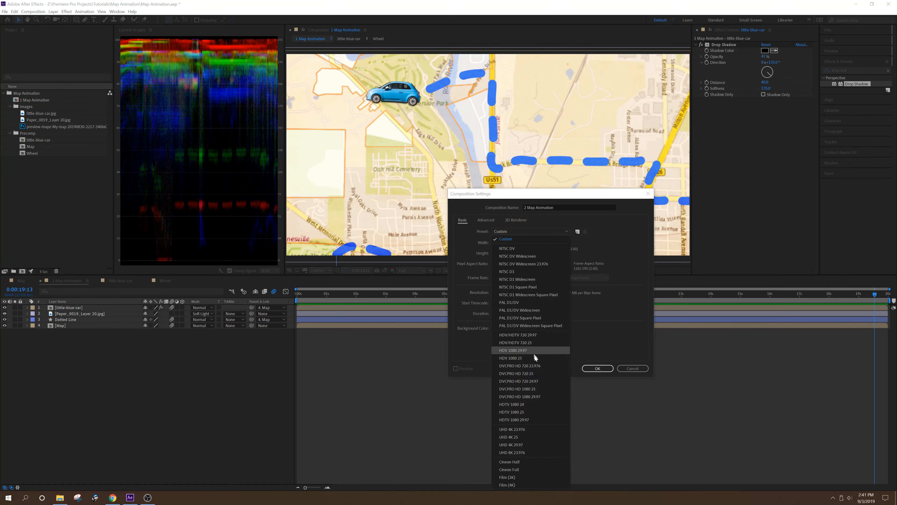
pyautogui.click(529, 431)
pyautogui.click(597, 369)
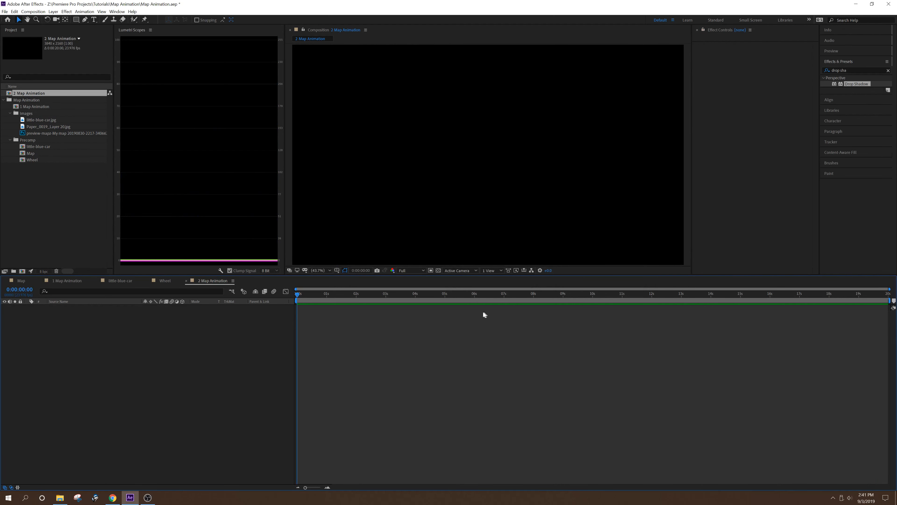
# - Add the Map composition to the timeline and scale it up to fill the whole frame
pyautogui.moveTo(23, 156); pyautogui.dragTo(33, 344)
pyautogui.click(525, 130)
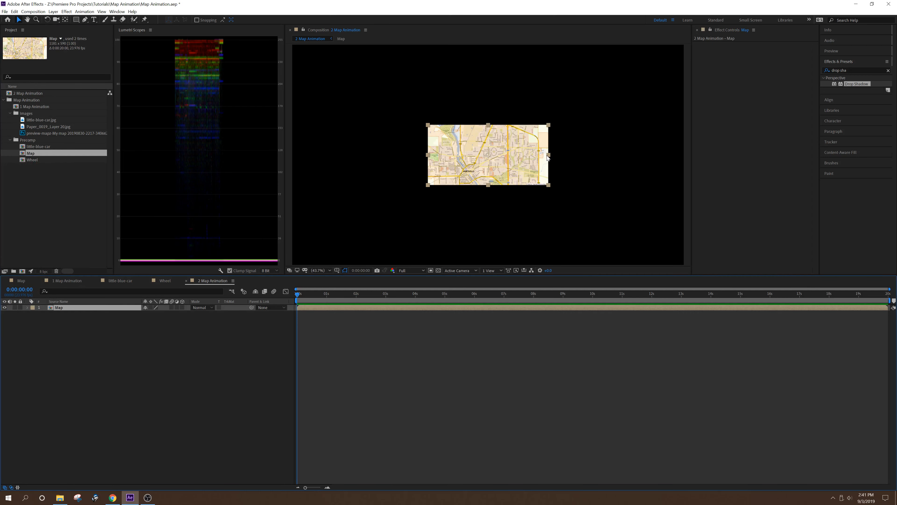
pyautogui.moveTo(548, 154); pyautogui.dragTo(715, 143)
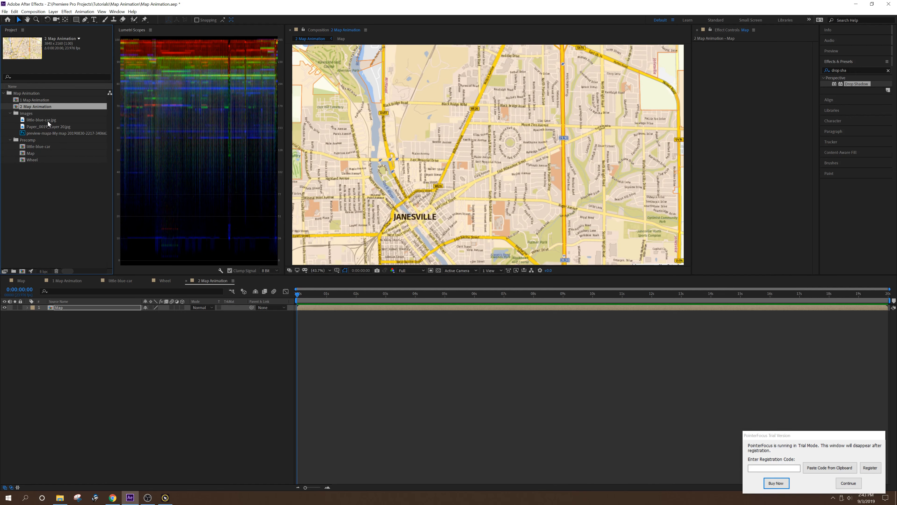
# - Place little-blue-car.jpg above the Map layer and solo it
pyautogui.moveTo(48, 121); pyautogui.dragTo(76, 309)
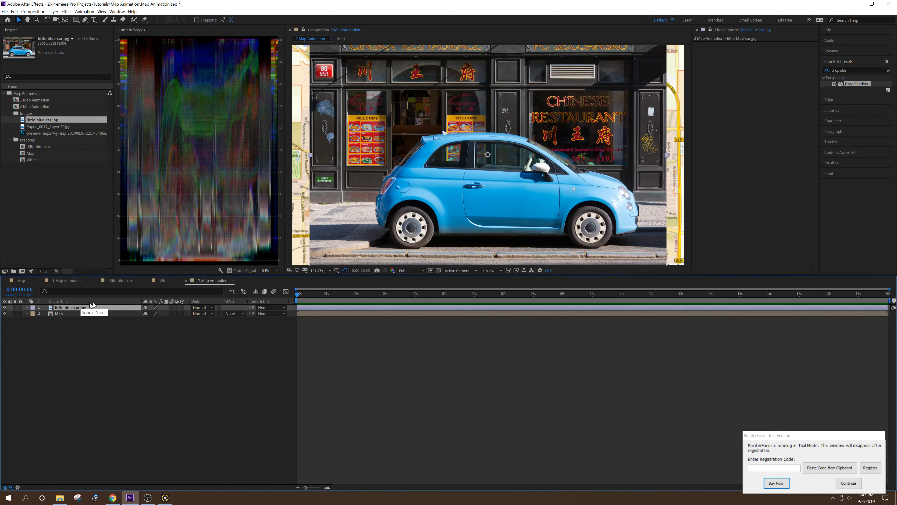
pyautogui.click(14, 307)
# - Draw a closed Pen tool mask around the blue car's body, following its outline and leaving out both wheels
pyautogui.press('g')
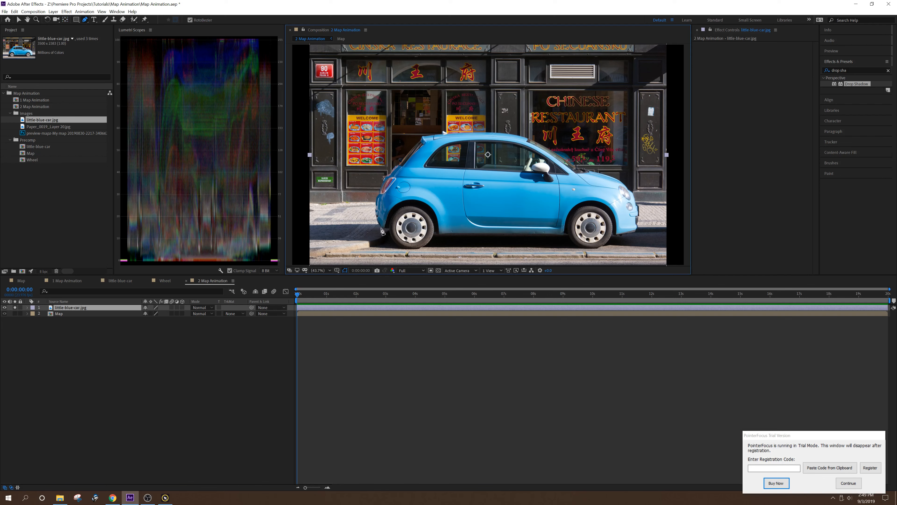
pyautogui.click(398, 165)
pyautogui.click(410, 151)
pyautogui.click(420, 142)
pyautogui.click(427, 136)
pyautogui.click(444, 133)
pyautogui.click(464, 132)
pyautogui.click(487, 132)
pyautogui.click(508, 133)
pyautogui.click(524, 136)
pyautogui.click(544, 145)
pyautogui.click(564, 158)
pyautogui.click(572, 165)
pyautogui.click(585, 169)
pyautogui.click(606, 174)
pyautogui.click(619, 179)
pyautogui.click(628, 187)
pyautogui.click(635, 231)
pyautogui.click(620, 236)
pyautogui.click(615, 226)
pyautogui.click(605, 208)
pyautogui.click(594, 204)
pyautogui.click(576, 208)
pyautogui.click(567, 226)
pyautogui.click(564, 238)
pyautogui.click(555, 237)
pyautogui.click(450, 235)
pyautogui.click(441, 236)
pyautogui.click(435, 219)
pyautogui.click(420, 205)
pyautogui.click(406, 203)
pyautogui.click(394, 209)
pyautogui.click(388, 226)
pyautogui.click(381, 229)
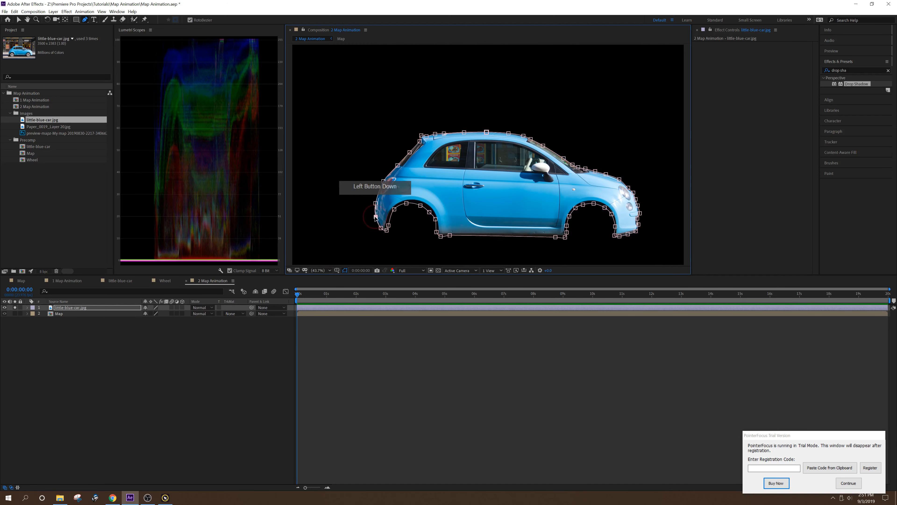
pyautogui.click(452, 138)
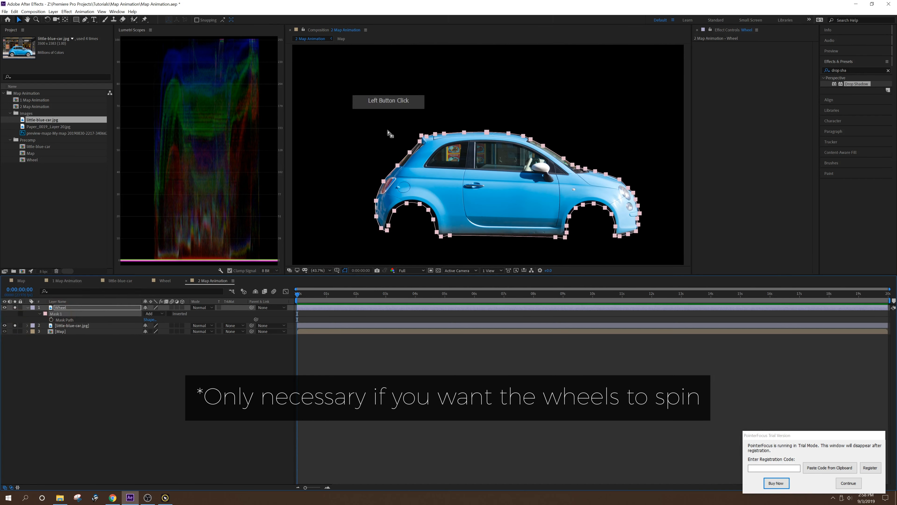
# - Delete the Wheel layer's mask points except those around the car's rear wheel
pyautogui.press('Delete')
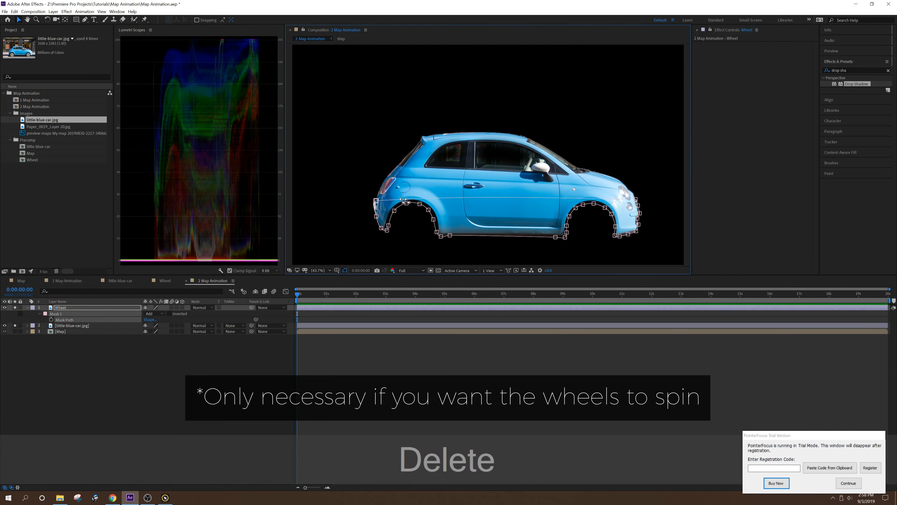
pyautogui.click(387, 235)
pyautogui.moveTo(531, 166); pyautogui.dragTo(647, 262)
pyautogui.press('Delete')
# - Reposition the remaining mask points on the Wheel layer so the mask closely encircles the rear tire
pyautogui.scroll(3, 406, 247)
pyautogui.moveTo(332, 209); pyautogui.dragTo(336, 185)
pyautogui.moveTo(328, 150); pyautogui.dragTo(332, 146)
pyautogui.moveTo(336, 185); pyautogui.dragTo(337, 191)
pyautogui.moveTo(338, 224); pyautogui.dragTo(356, 227)
pyautogui.moveTo(378, 256); pyautogui.dragTo(387, 251)
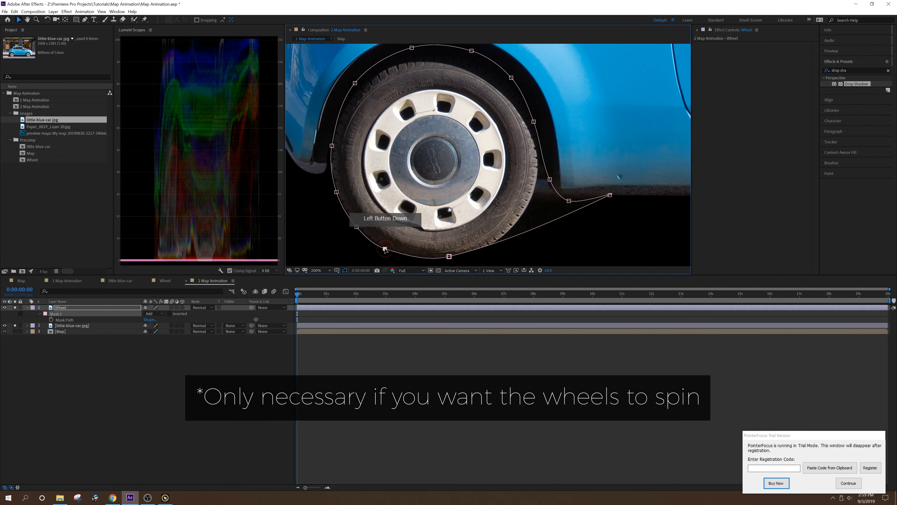
pyautogui.moveTo(449, 257); pyautogui.dragTo(454, 258)
pyautogui.moveTo(610, 192); pyautogui.dragTo(518, 223)
pyautogui.moveTo(569, 197); pyautogui.dragTo(533, 195)
pyautogui.moveTo(549, 176); pyautogui.dragTo(540, 160)
pyautogui.moveTo(332, 143); pyautogui.dragTo(329, 142)
pyautogui.moveTo(519, 223); pyautogui.dragTo(515, 224)
pyautogui.moveTo(329, 142); pyautogui.dragTo(332, 140)
pyautogui.press('h')
pyautogui.moveTo(417, 49); pyautogui.dragTo(425, 95)
pyautogui.press('v')
pyautogui.moveTo(363, 125); pyautogui.dragTo(363, 127)
pyautogui.moveTo(420, 89); pyautogui.dragTo(419, 92)
pyautogui.moveTo(479, 92); pyautogui.dragTo(470, 95)
pyautogui.moveTo(519, 119); pyautogui.dragTo(517, 123)
pyautogui.moveTo(448, 222); pyautogui.dragTo(474, 187)
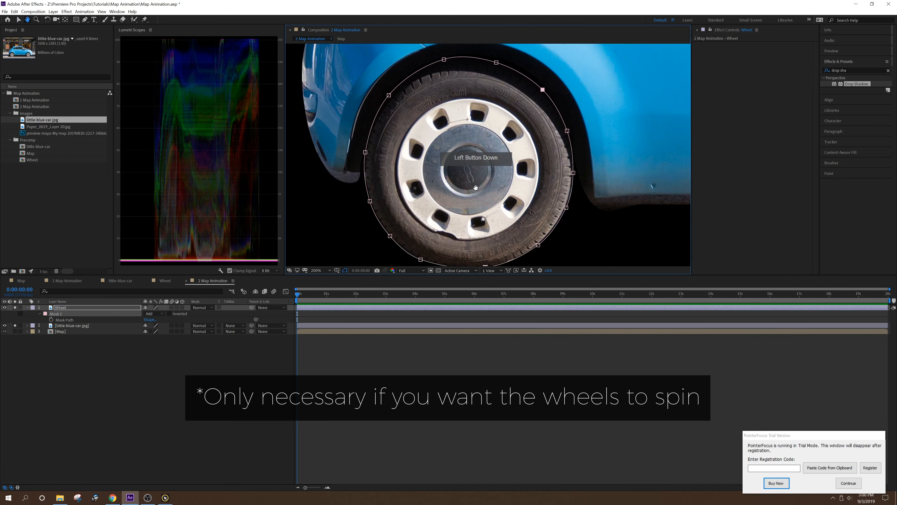
# - Move the Wheel layer's anchor point to the center of the rear wheel with the Pan Behind tool
pyautogui.hotkey('shift', '/')
pyautogui.click(211, 427)
pyautogui.click(90, 307)
pyautogui.press('y')
pyautogui.moveTo(489, 155); pyautogui.dragTo(413, 228)
# - Duplicate the Wheel layer and shift the copy into the car's front wheel arch
pyautogui.click(82, 307)
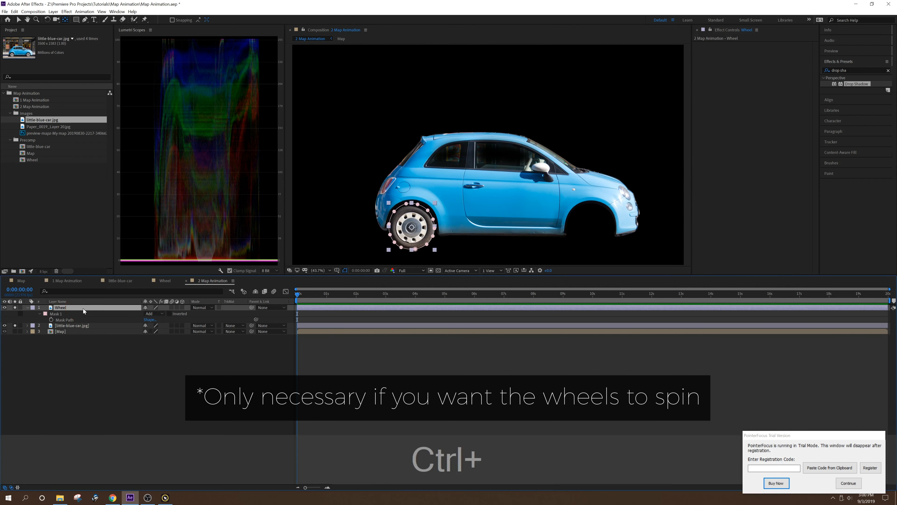
pyautogui.hotkey('ctrl', 'd')
pyautogui.hotkey('shift', 'Right')
pyautogui.hotkey('shift', 'Right')
pyautogui.hotkey('shift', 'Right')
pyautogui.hotkey('shift', 'Right')
pyautogui.hotkey('shift', 'Right')
pyautogui.hotkey('shift', 'Right')
pyautogui.hotkey('shift', 'Right')
pyautogui.hotkey('shift', 'Right')
pyautogui.press('Up')
# - Define a region of interest around the whole car and crop the composition to it
pyautogui.press('q')
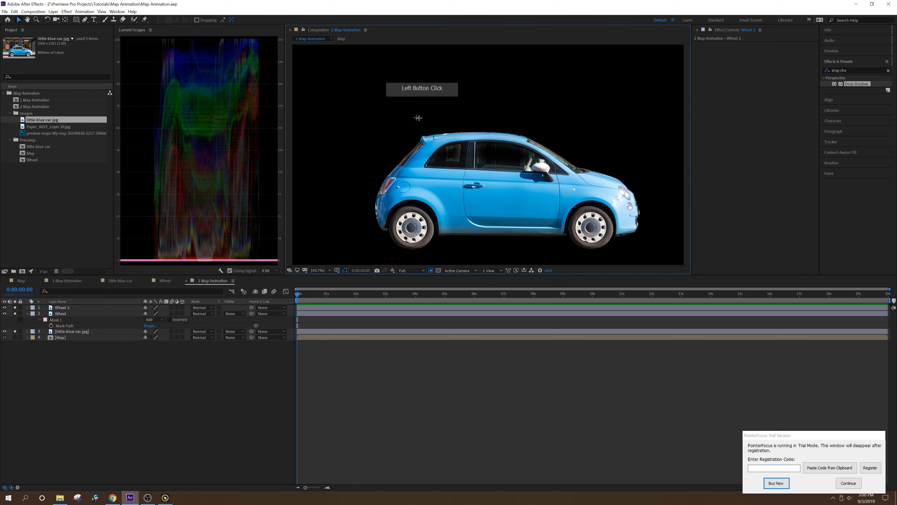
pyautogui.moveTo(355, 107)
pyautogui.mouseDown()
pyautogui.moveTo(671, 264)
pyautogui.moveTo(663, 262)
pyautogui.mouseUp()
pyautogui.click(33, 11)
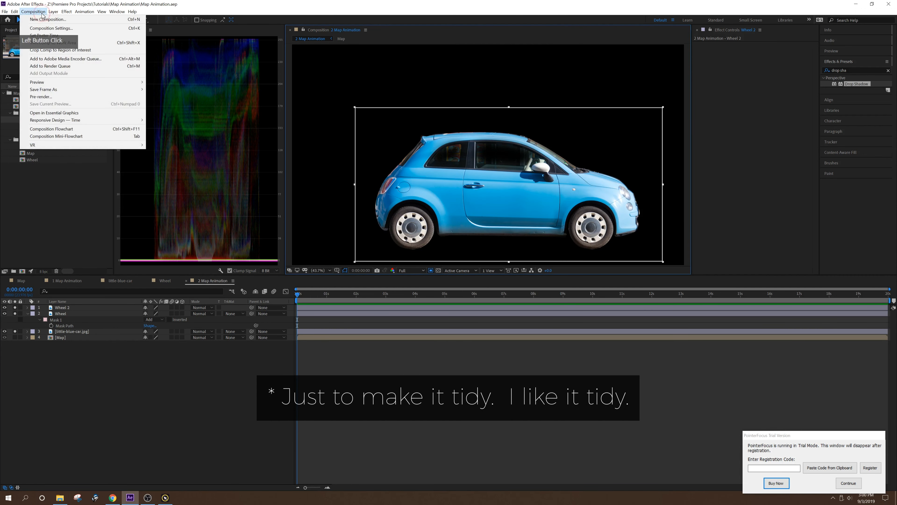
pyautogui.click(49, 49)
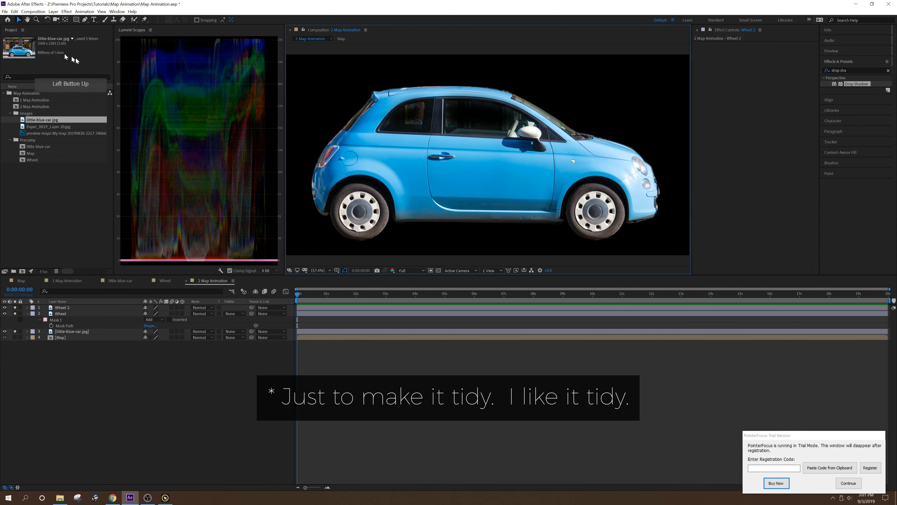
# - Place the car layer above the map and trace a closed blue route along the Janesville roads with the Pen tool
pyautogui.moveTo(62, 313); pyautogui.dragTo(62, 306)
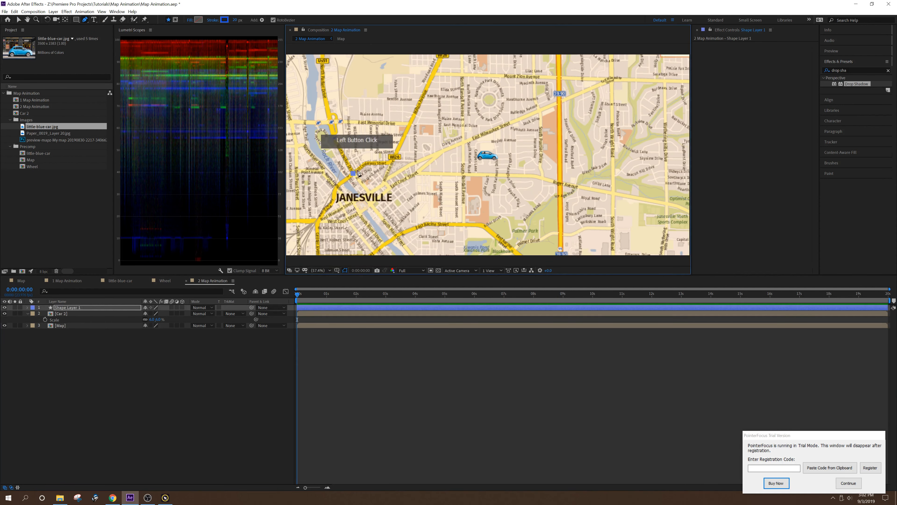
pyautogui.click(416, 172)
pyautogui.click(535, 176)
pyautogui.click(466, 176)
pyautogui.click(424, 172)
pyautogui.click(559, 183)
pyautogui.click(559, 103)
pyautogui.click(560, 151)
pyautogui.click(561, 170)
pyautogui.click(464, 141)
pyautogui.click(461, 74)
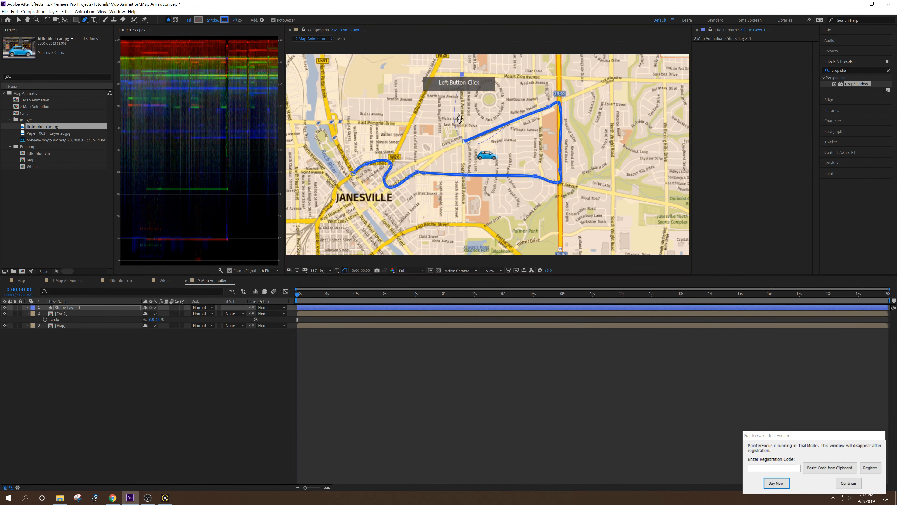
pyautogui.click(431, 74)
pyautogui.click(415, 113)
pyautogui.click(410, 124)
pyautogui.click(401, 122)
pyautogui.click(330, 122)
pyautogui.click(353, 173)
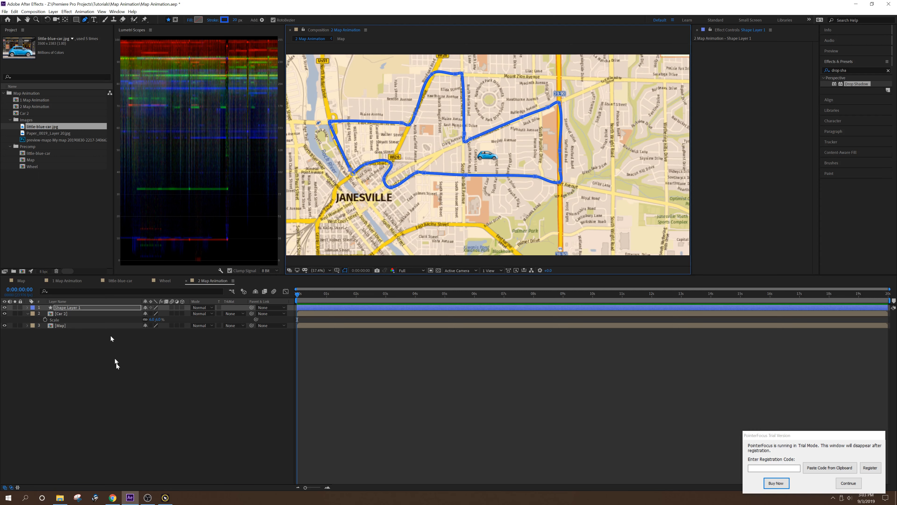
# - Rename the route's shape layer as Dotted Path
pyautogui.press('v')
pyautogui.press('Return')
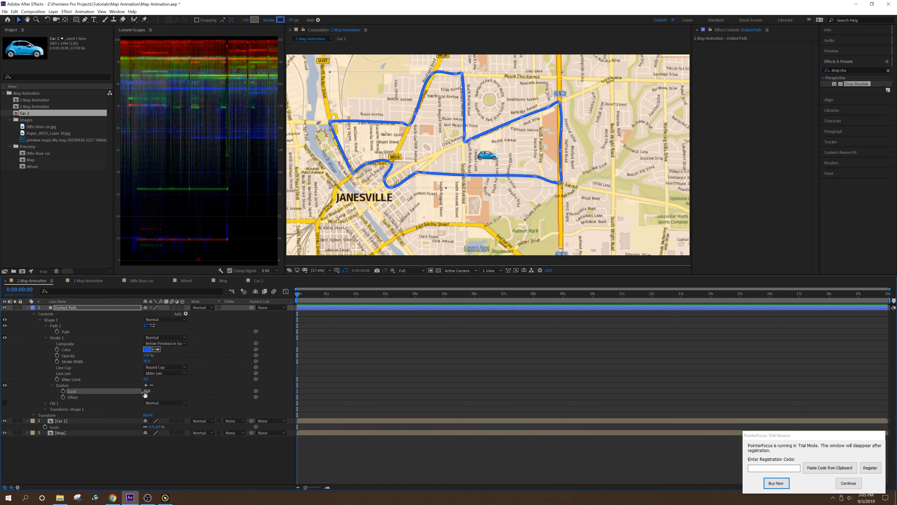
# - Add dashes to the Dotted Path stroke and increase its stroke width
pyautogui.click(146, 385)
pyautogui.moveTo(148, 391)
pyautogui.mouseDown()
pyautogui.moveTo(198, 386)
pyautogui.moveTo(175, 387)
pyautogui.moveTo(155, 359)
pyautogui.mouseUp()
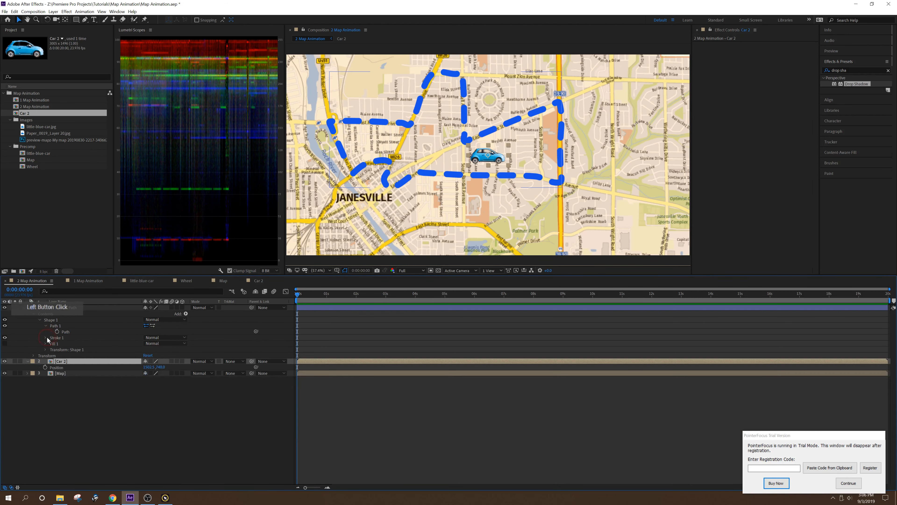
# - Copy the Dotted Path shape's path and paste it into the Car 2 layer's Position property
pyautogui.click(64, 332)
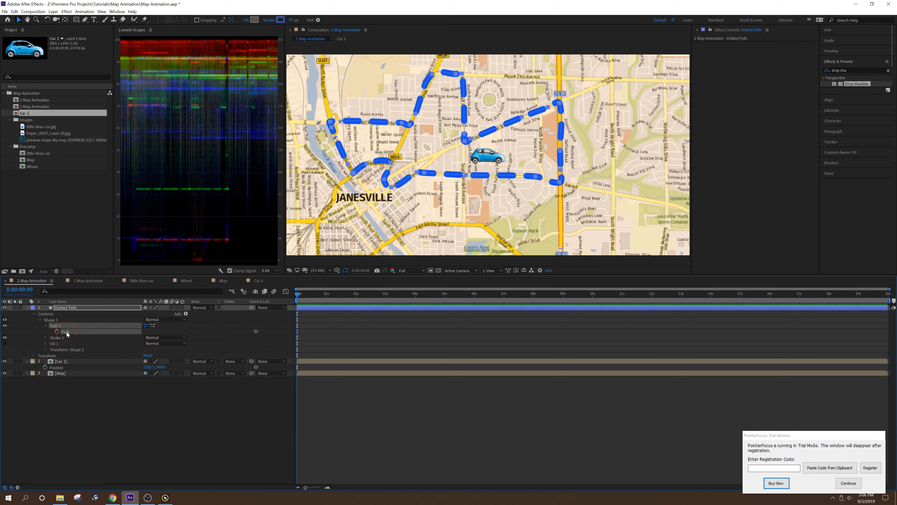
pyautogui.click(108, 332)
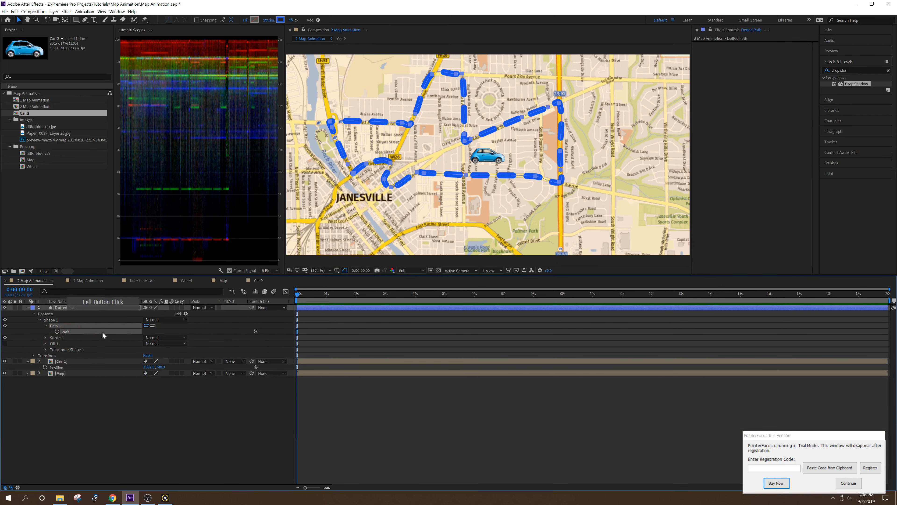
pyautogui.hotkey('ctrl', 'c')
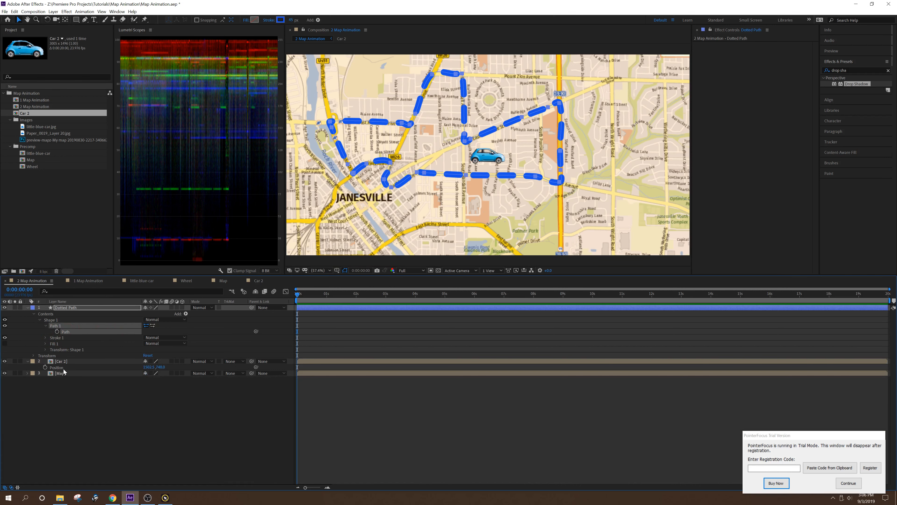
pyautogui.click(221, 360)
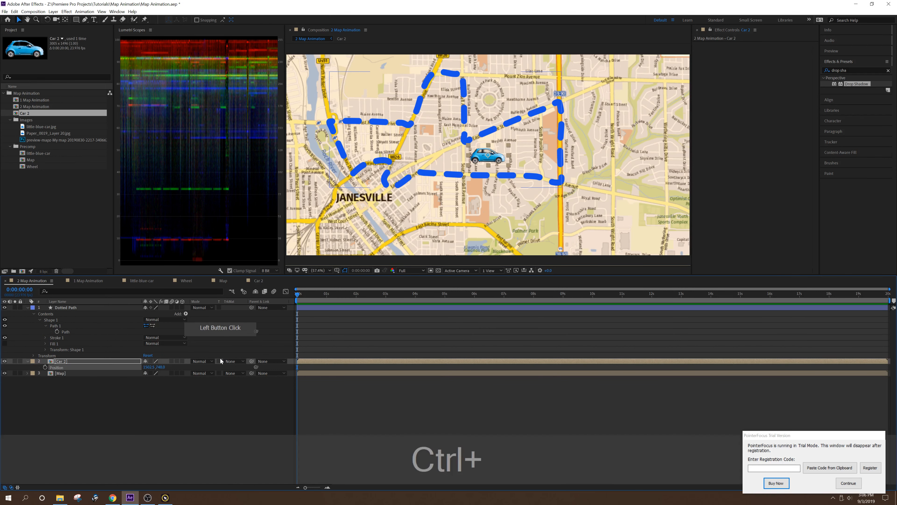
pyautogui.hotkey('ctrl', 'v')
# - Stretch Car 2's position keyframes to about 19.5 seconds and apply Easy Ease to the first and last keyframes
pyautogui.click(357, 367)
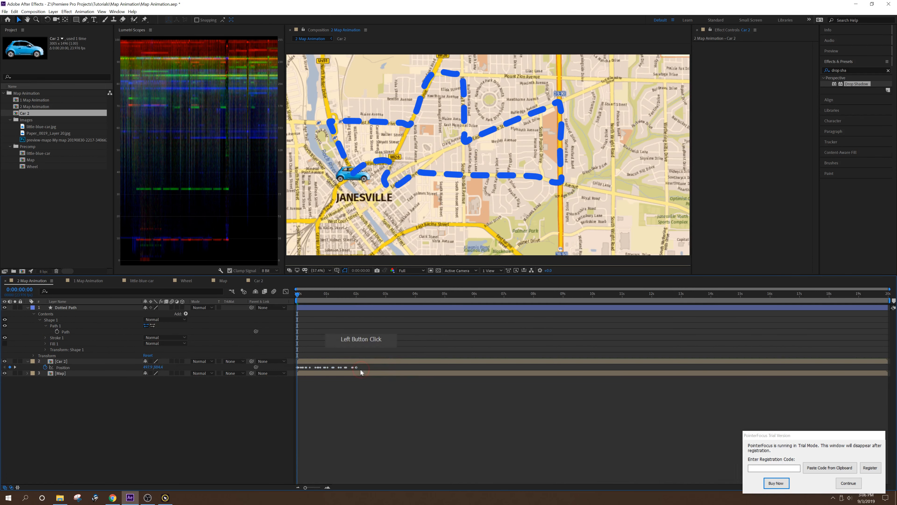
pyautogui.moveTo(356, 368); pyautogui.dragTo(769, 380)
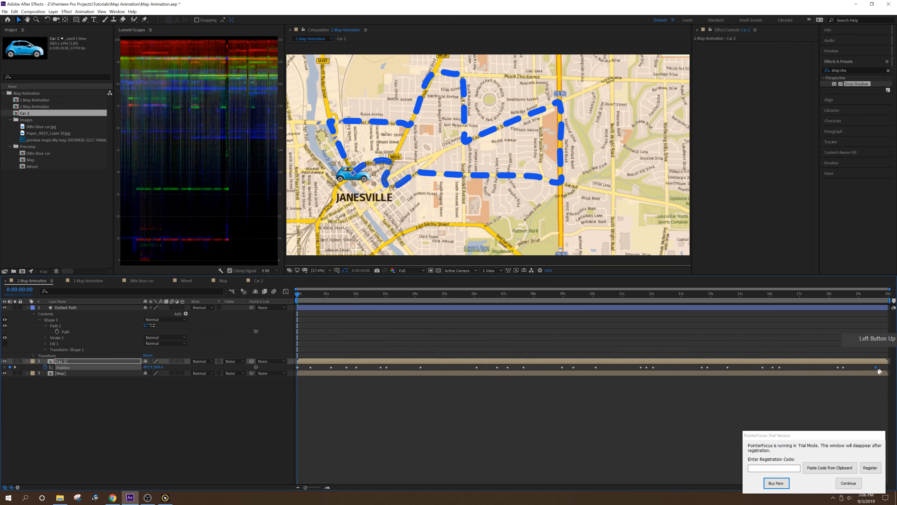
pyautogui.keyDown('shift'); pyautogui.click(295, 368); pyautogui.keyUp('shift')
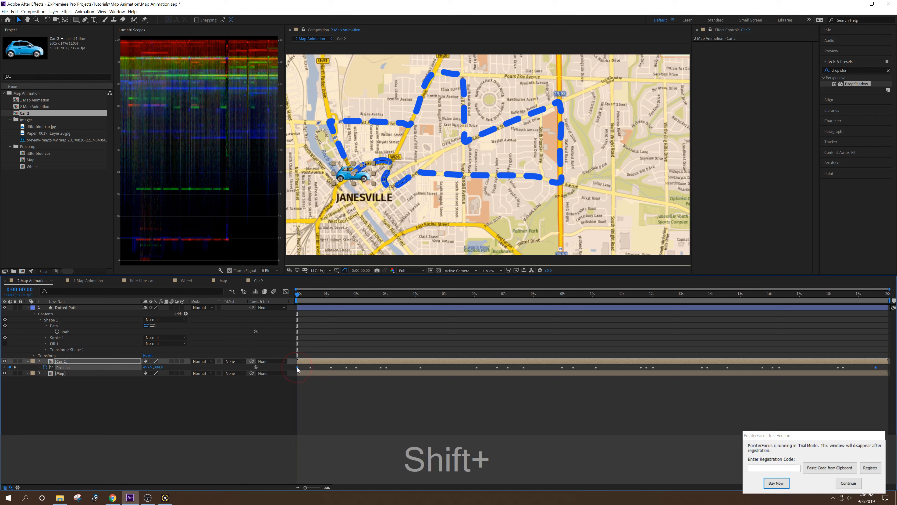
pyautogui.press('F9')
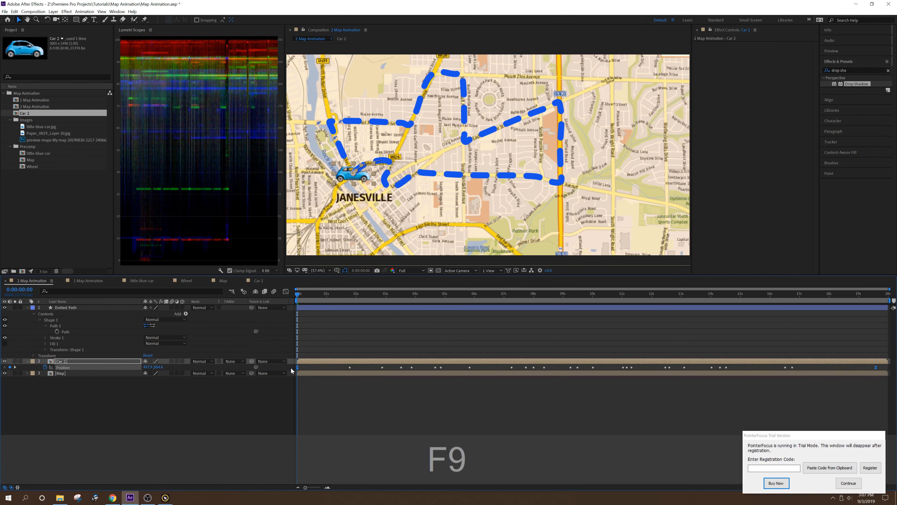
# - Preview the car's movement along the dotted route
pyautogui.click(267, 427)
pyautogui.press('space')
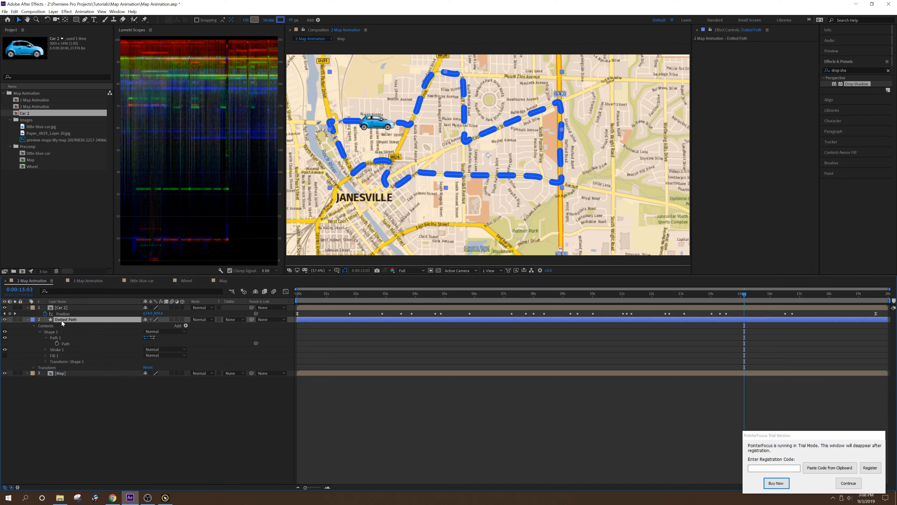
# - Set the Dotted Path layer's Auto-Orientation to Orient Along Path and check the car's motion over the first three seconds
pyautogui.rightClick(62, 320)
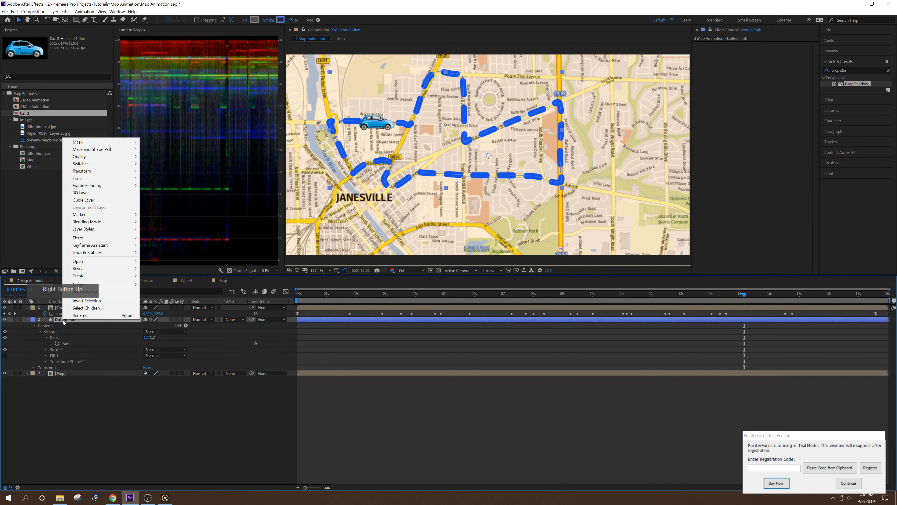
pyautogui.moveTo(108, 175)
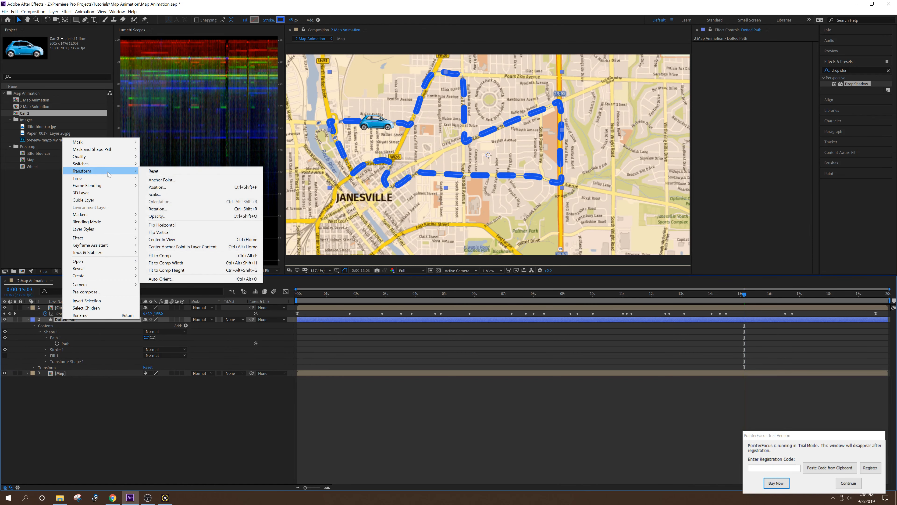
pyautogui.click(166, 279)
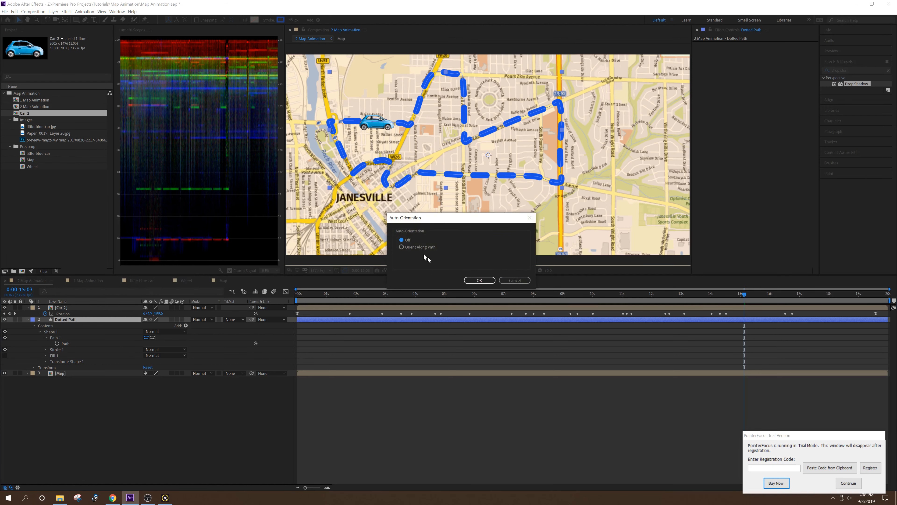
pyautogui.click(417, 246)
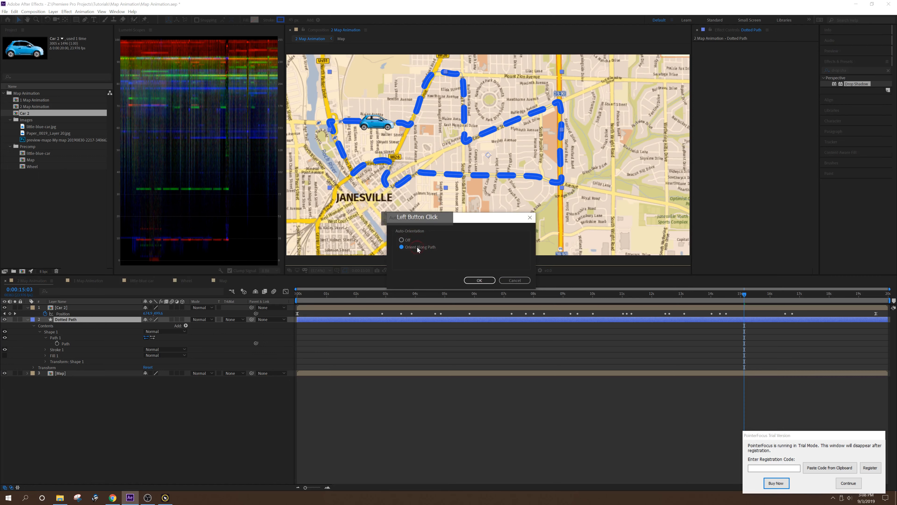
pyautogui.click(473, 280)
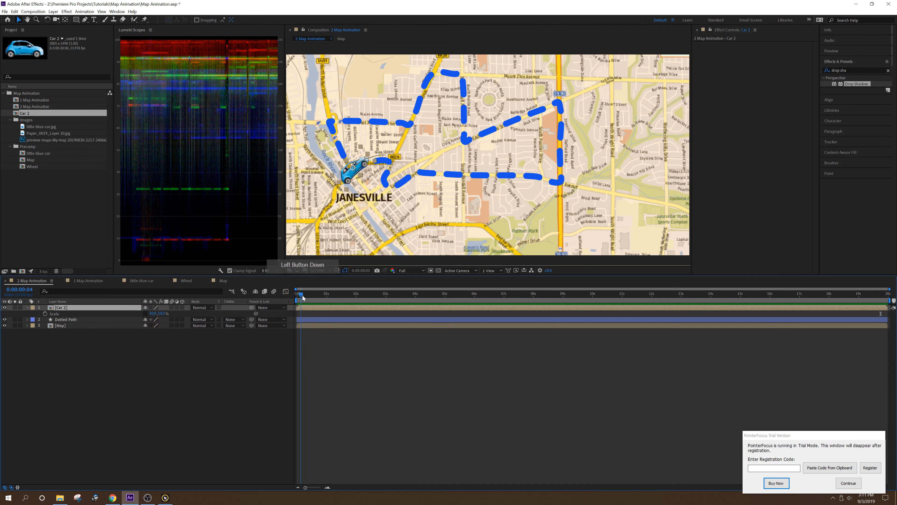
pyautogui.moveTo(300, 294); pyautogui.dragTo(385, 297)
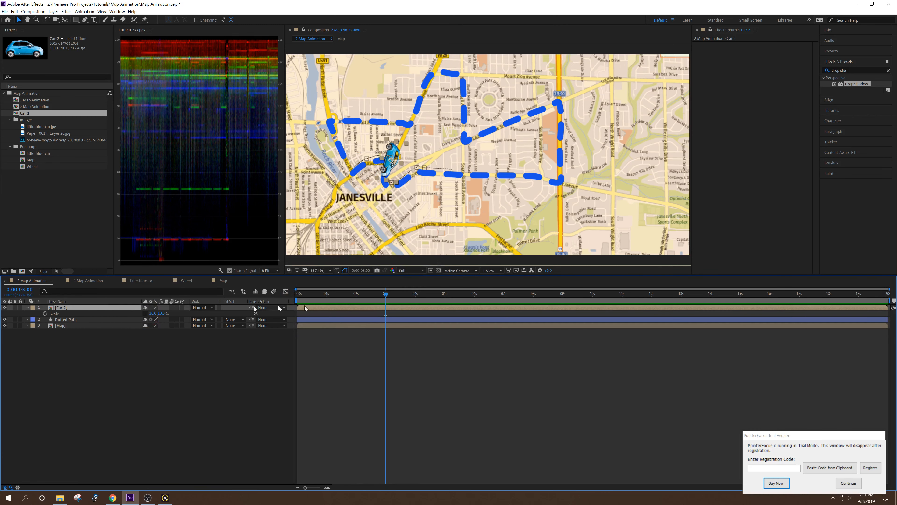
# - Add a Scale keyframe to the Car 2 layer at the start of the timeline
pyautogui.moveTo(308, 297); pyautogui.dragTo(298, 297)
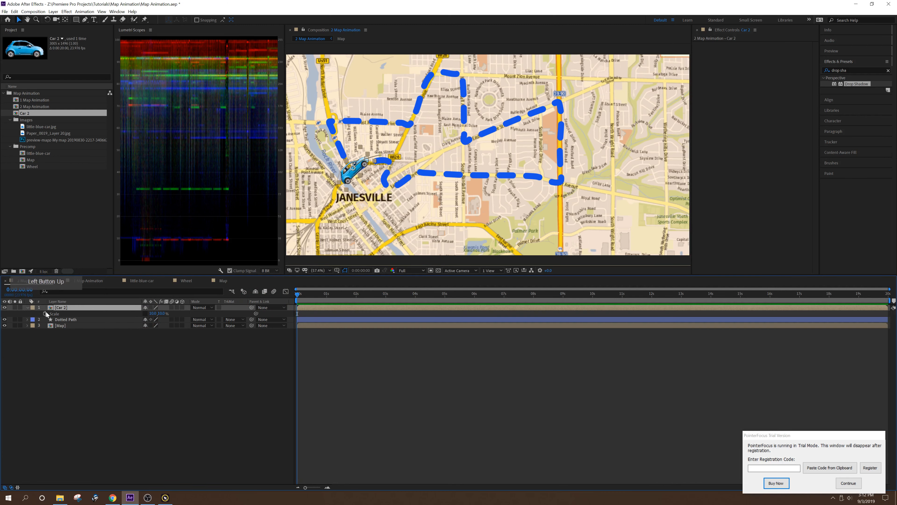
pyautogui.click(46, 313)
pyautogui.click(297, 309)
# - Set the Car 2 layer's vertical scale to -10% at 0:00:02:23 to flip the car
pyautogui.moveTo(302, 294); pyautogui.dragTo(385, 295)
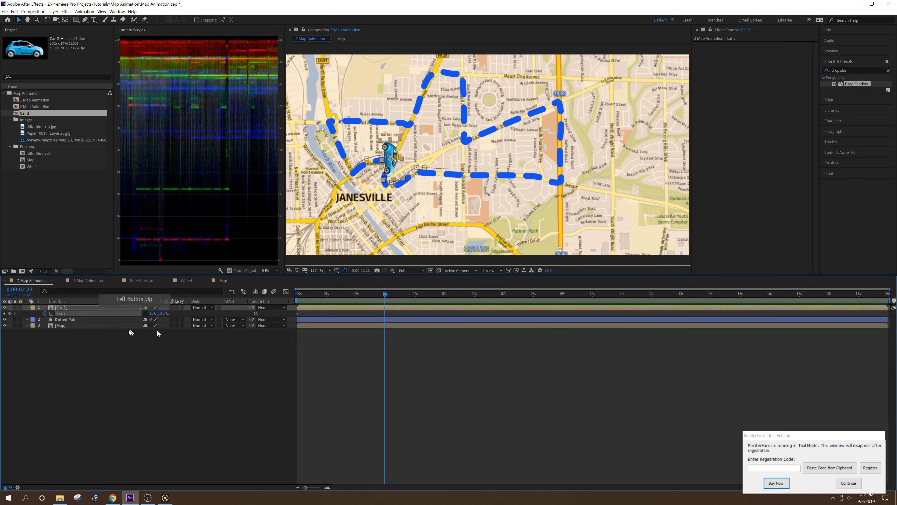
pyautogui.click(161, 314)
pyautogui.write('-10')
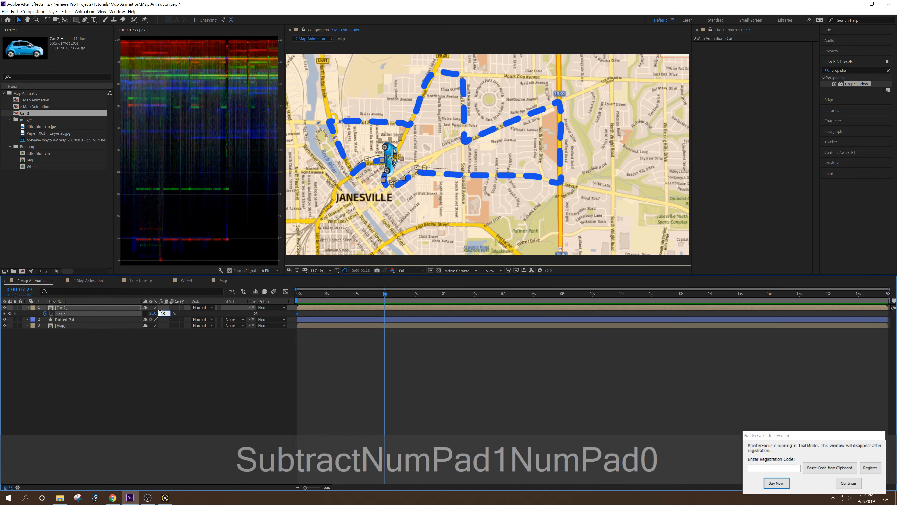
pyautogui.press('Return')
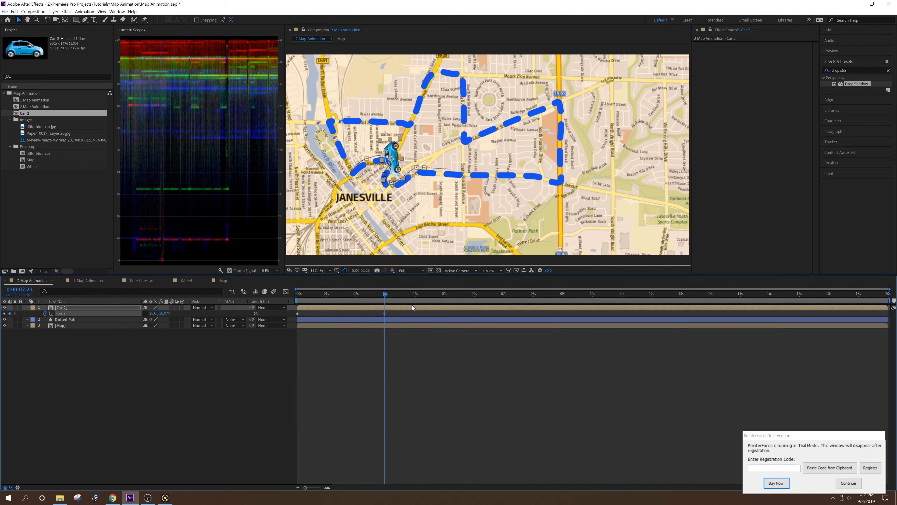
# - Set the Car 2 layer's vertical scale to 10% at 0:00:03:14 to flip the car back
pyautogui.moveTo(386, 294); pyautogui.dragTo(404, 298)
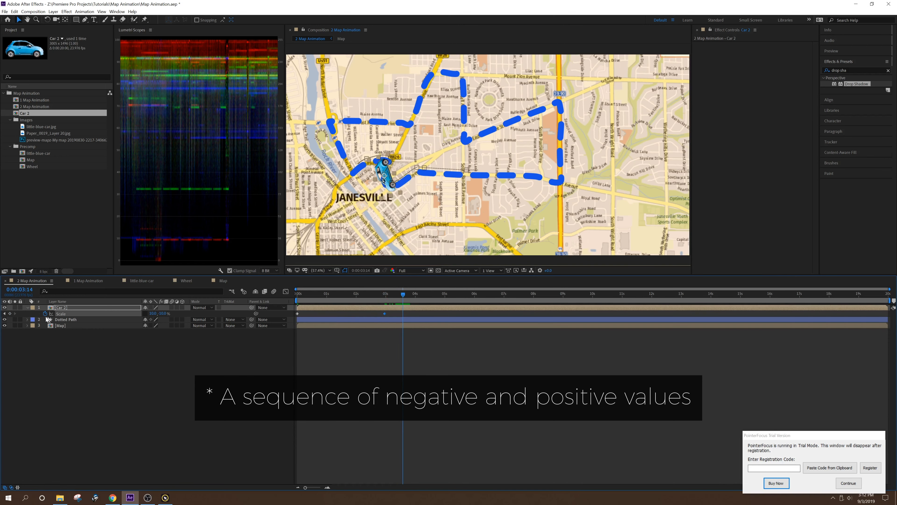
pyautogui.click(164, 313)
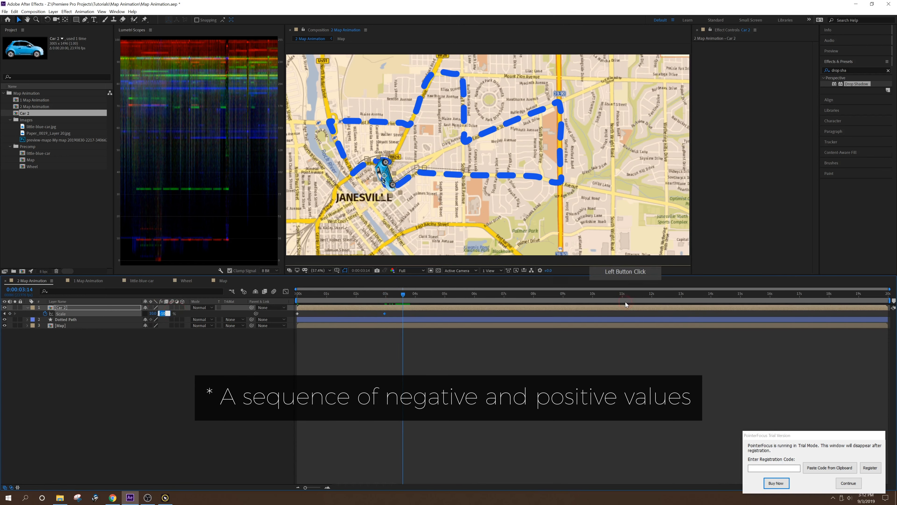
pyautogui.write('10')
pyautogui.press('Return')
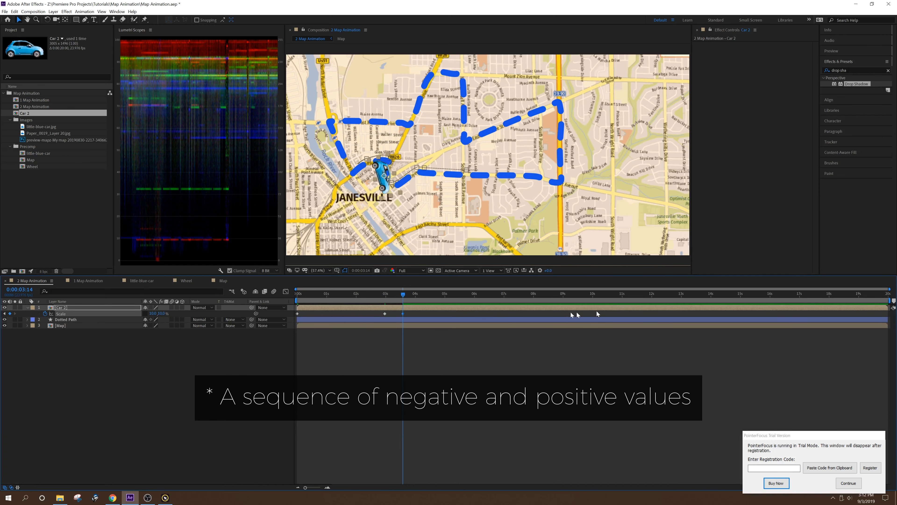
# - Keyframe the Car 2 layer's vertical scale to -10% at about 9 seconds and 10% at about 16.5 seconds
pyautogui.moveTo(405, 297); pyautogui.dragTo(205, 317)
pyautogui.click(163, 314)
pyautogui.write('-10')
pyautogui.press('Return')
pyautogui.press('pagedown')
pyautogui.press('pageup')
pyautogui.click(162, 313)
pyautogui.write('10')
pyautogui.press('Return')
# - Convert the Car 2 layer's Scale keyframes to hold keyframes so the car flips instantly
pyautogui.rightClick(571, 313)
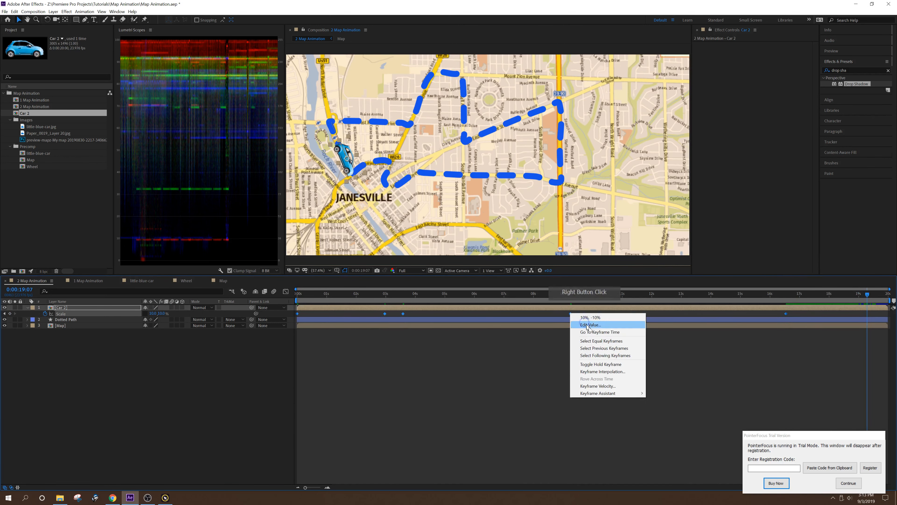
pyautogui.click(615, 365)
pyautogui.click(403, 314)
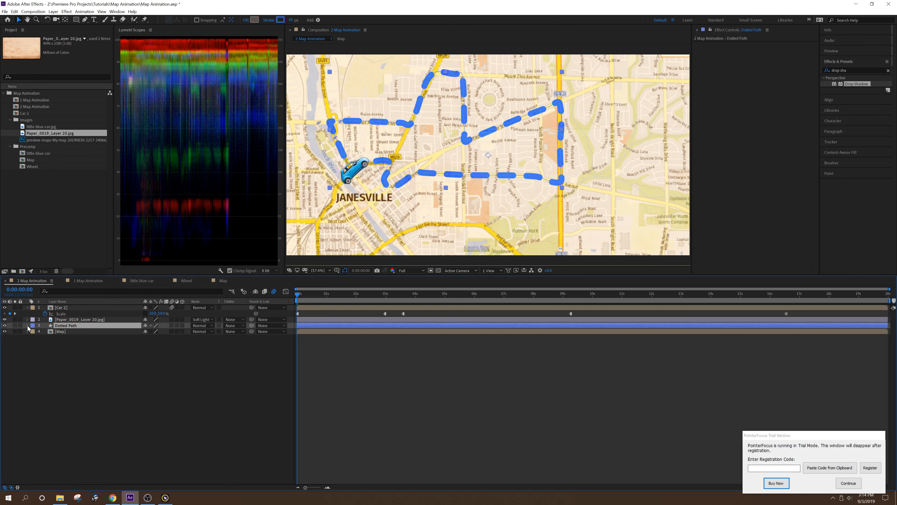
# - Add Trim Paths to the Dotted Path shape layer and show its properties
pyautogui.click(27, 326)
pyautogui.click(186, 331)
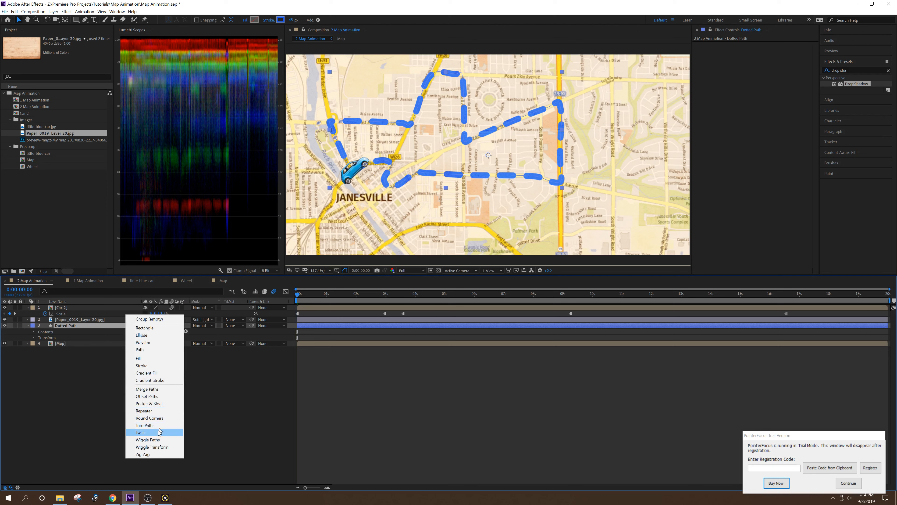
pyautogui.click(154, 426)
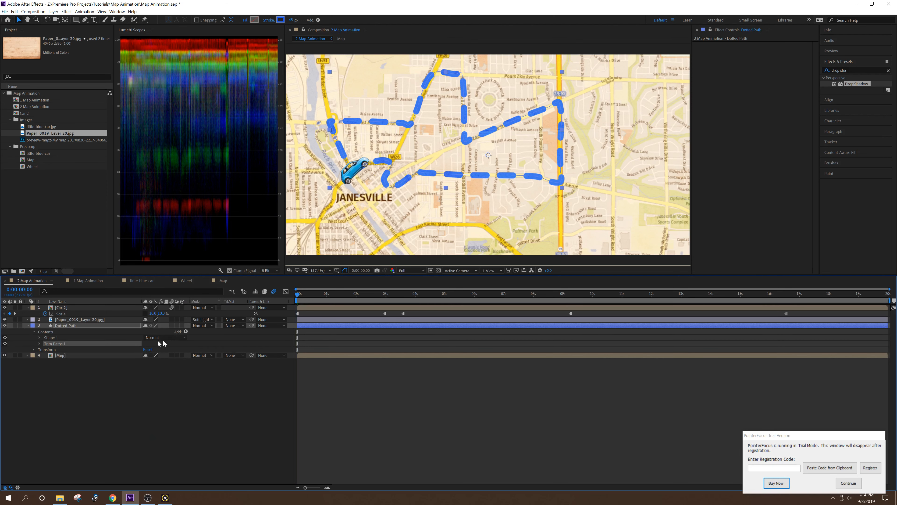
pyautogui.click(39, 344)
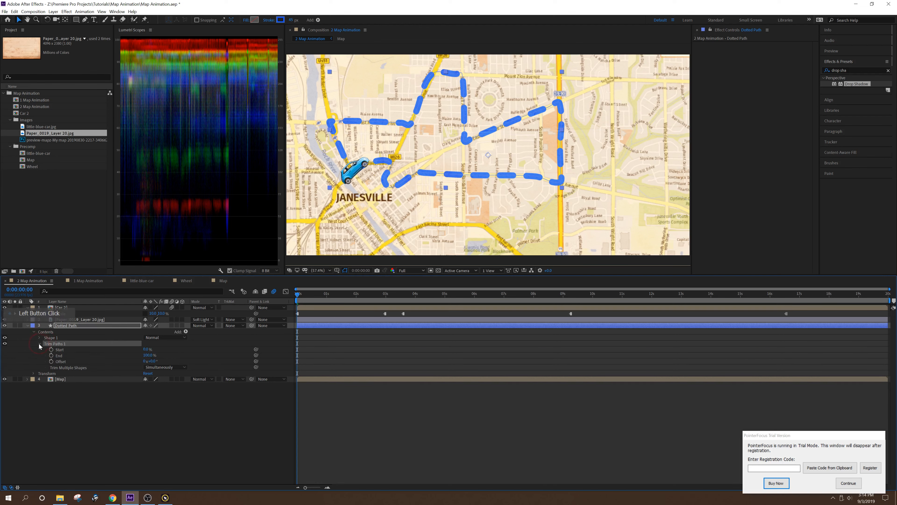
# - Keyframe the Trim Paths End value from 0% at the start of the timeline to 100% at its end
pyautogui.click(50, 356)
pyautogui.moveTo(298, 358); pyautogui.dragTo(882, 378)
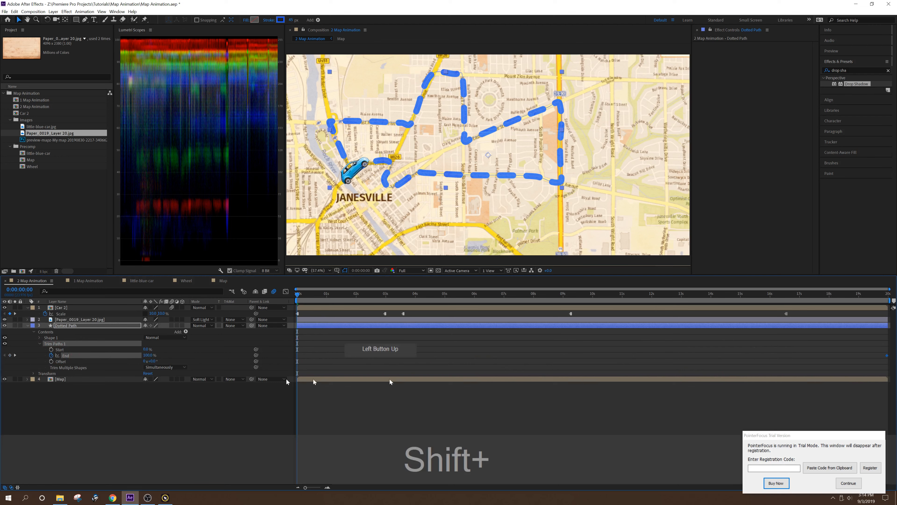
pyautogui.moveTo(147, 355); pyautogui.dragTo(892, 366)
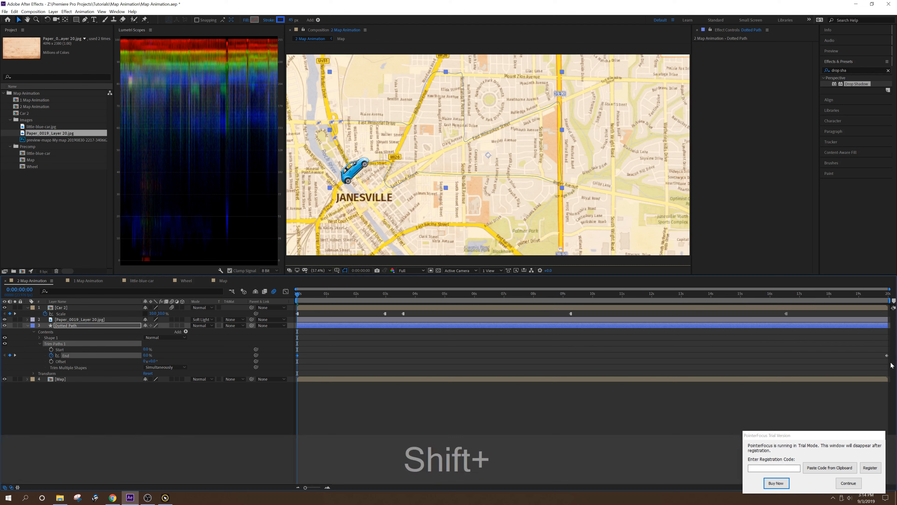
# - Apply Easy Ease to both Trim Paths End keyframes and preview the animation
pyautogui.hotkey('ctrl', 'shift', 'z')
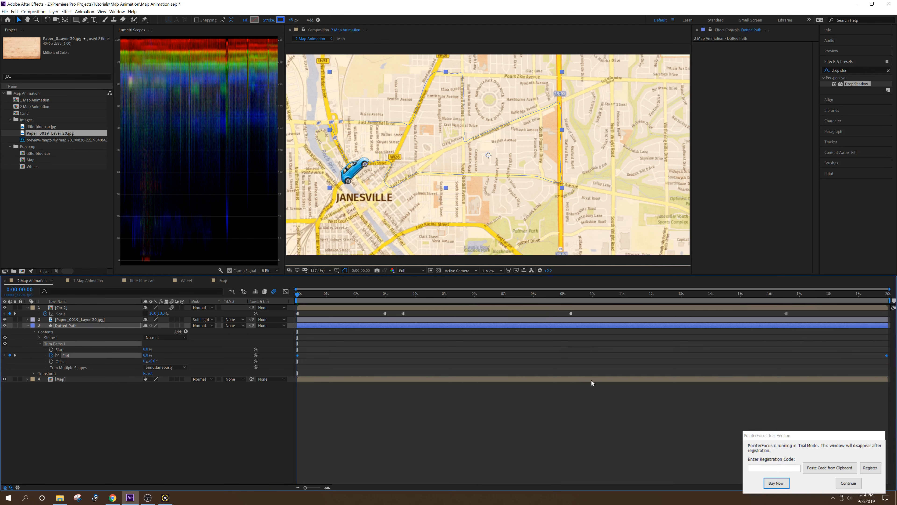
pyautogui.press('F9')
pyautogui.press('space')
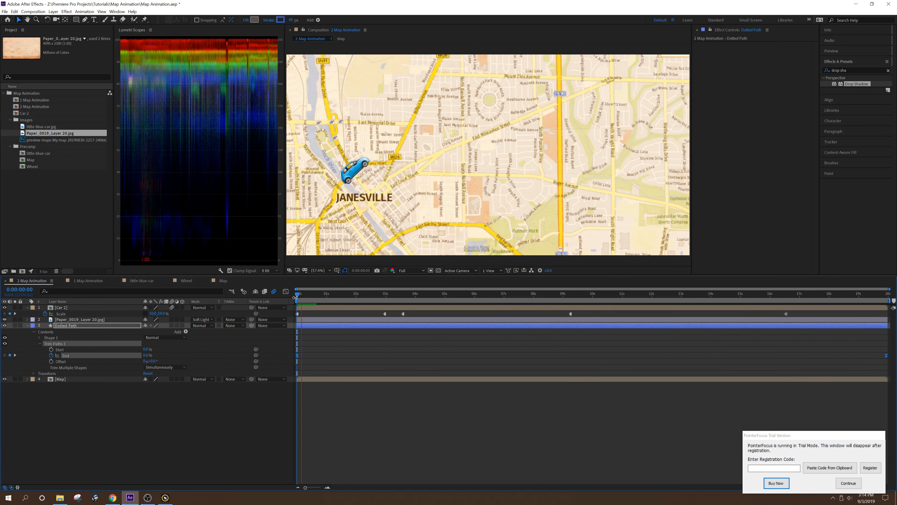